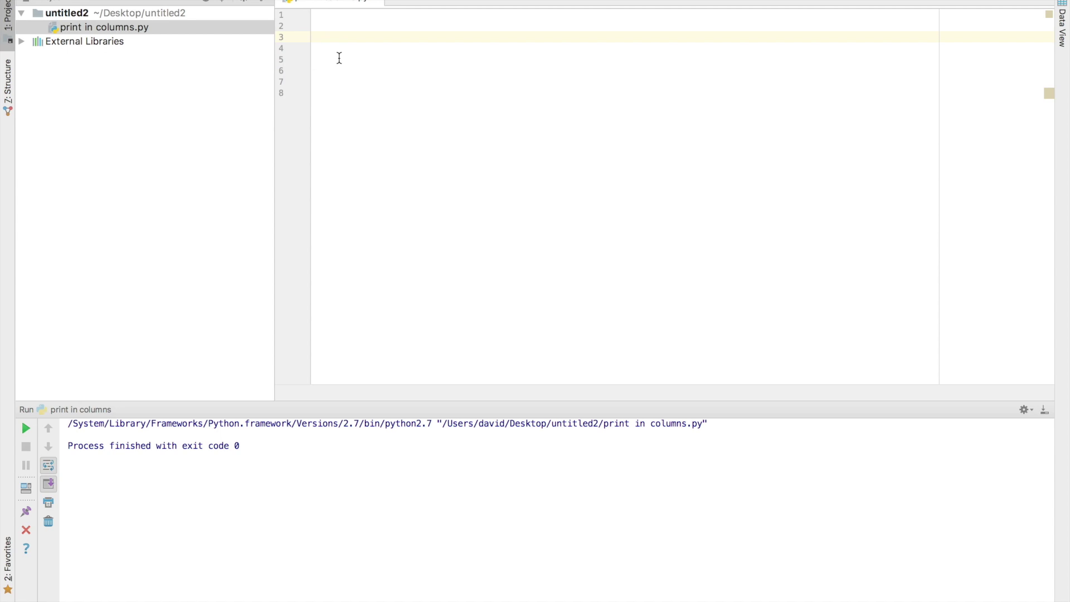
# - Paste the heading comment with titleProduct, titleItems and titleCost assignments, then add blank lines
pyautogui.write('# Headings must be placed into string variables titleProduct = "Product" titleItems = "Items" titleCost = "Cost"')
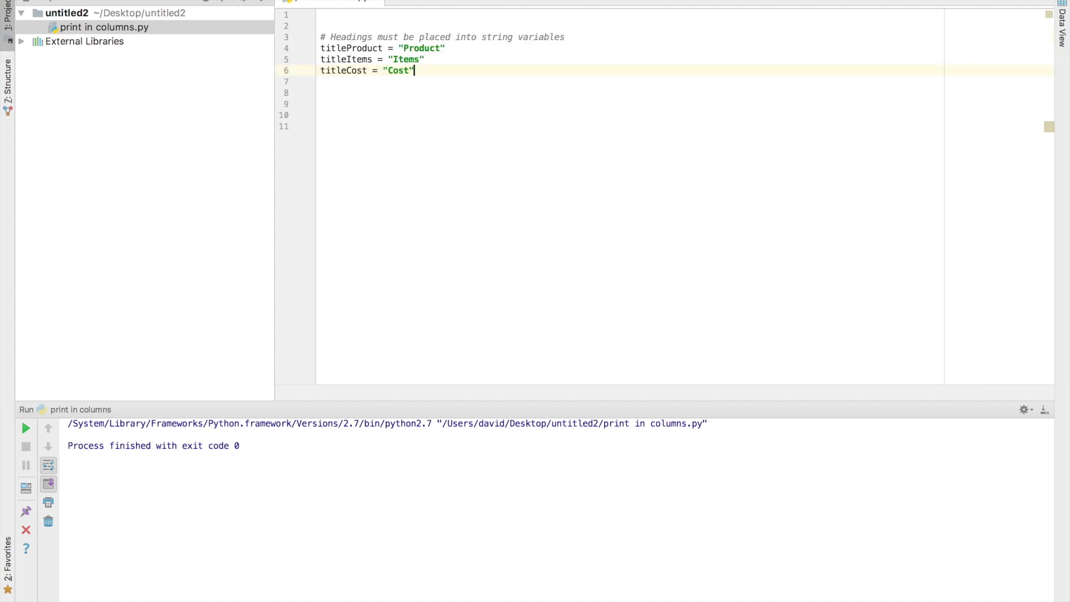
pyautogui.press('Return')
pyautogui.press('Return')
pyautogui.press('Return')
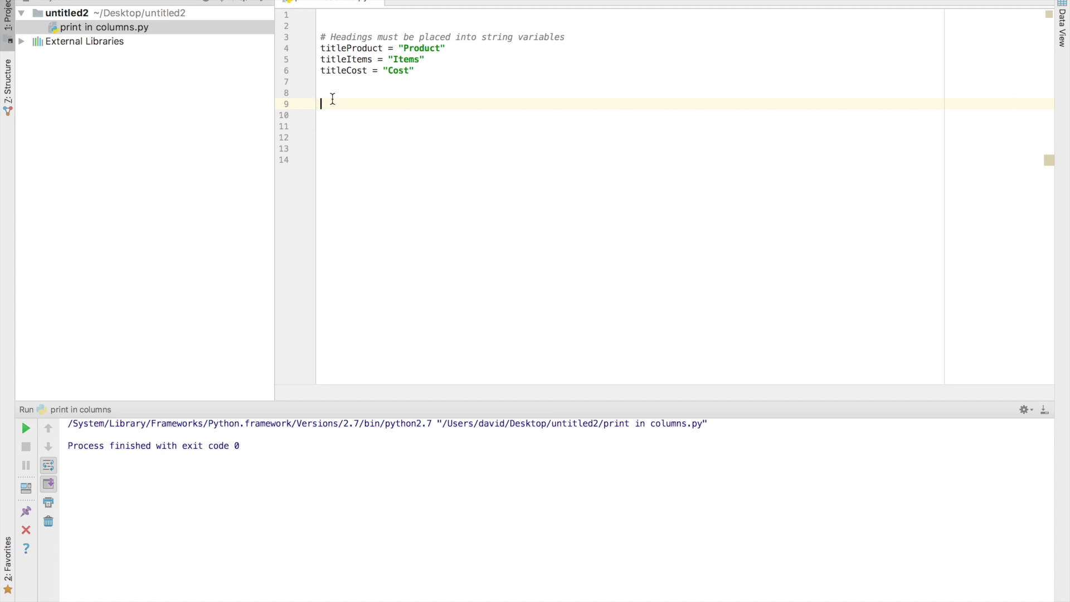
pyautogui.write('# Data to be placed under headings product = "cookies" items = 2 cost = "$2.52"')
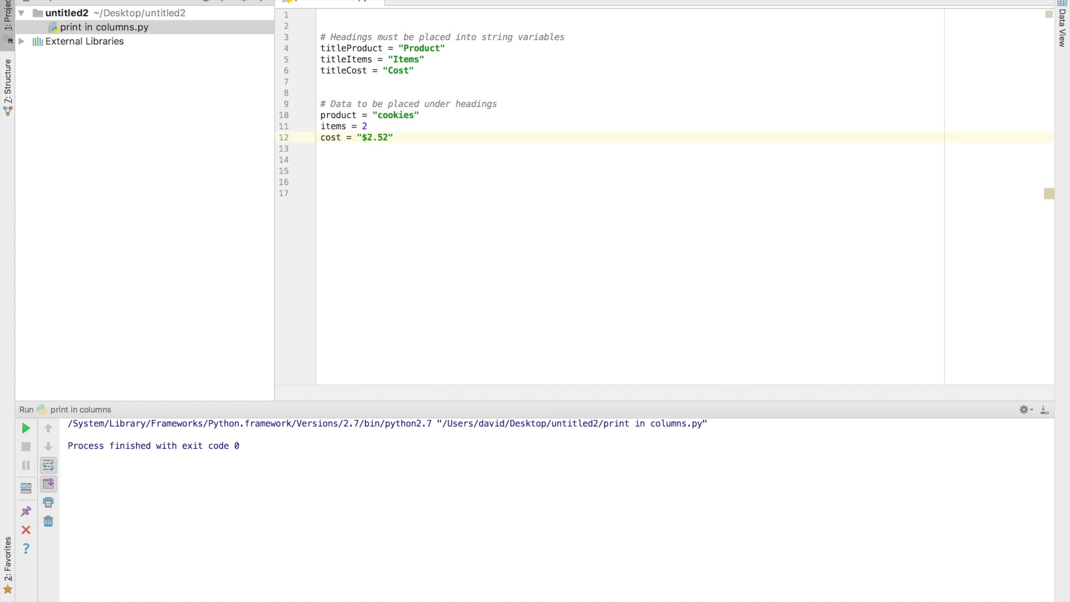
# - Add product 'cookies', items 2, cost '$2.52', and print the headings with "%s %s %s"
pyautogui.press('Return')
pyautogui.press('Return')
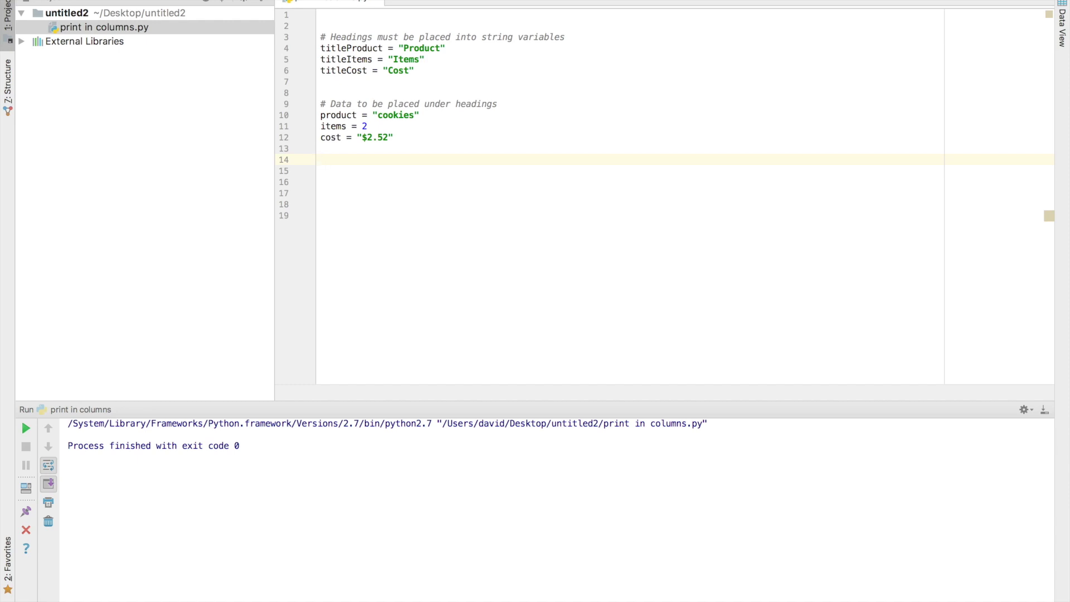
pyautogui.write('print("%s %s %s" %(titleProduct, titleItems, titleCost))')
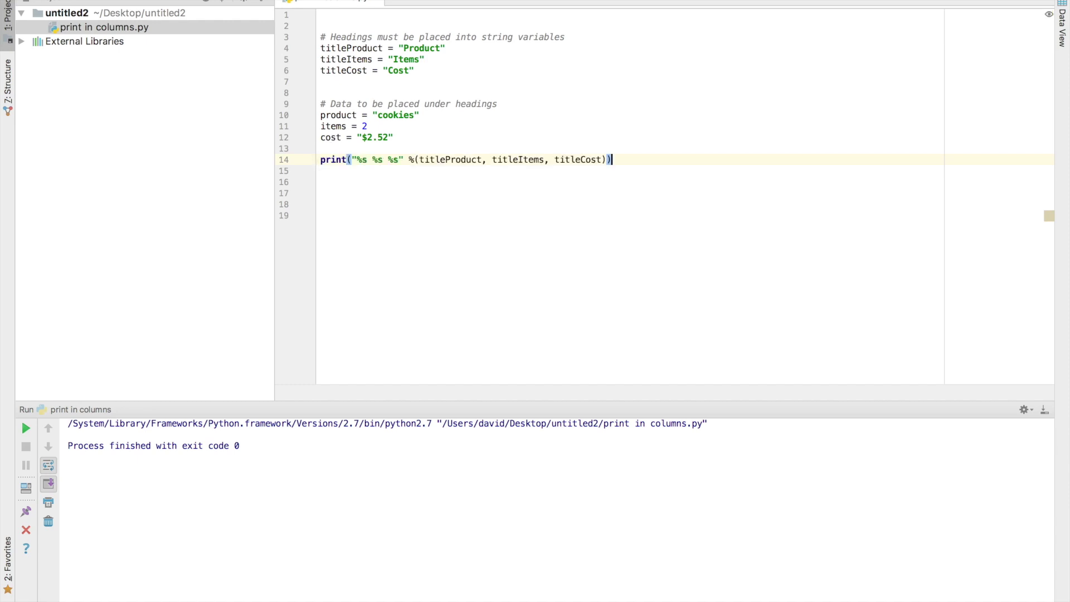
# - Run 'print in columns' and inspect the single-spaced 'Product Items Cost' output
pyautogui.click(627, 161)
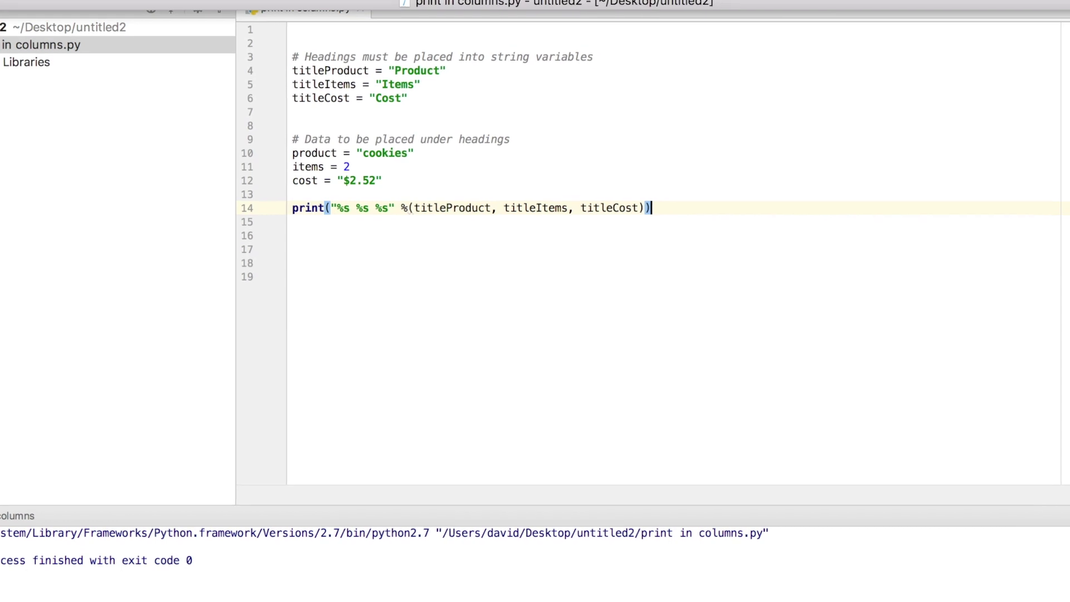
pyautogui.click(460, 7)
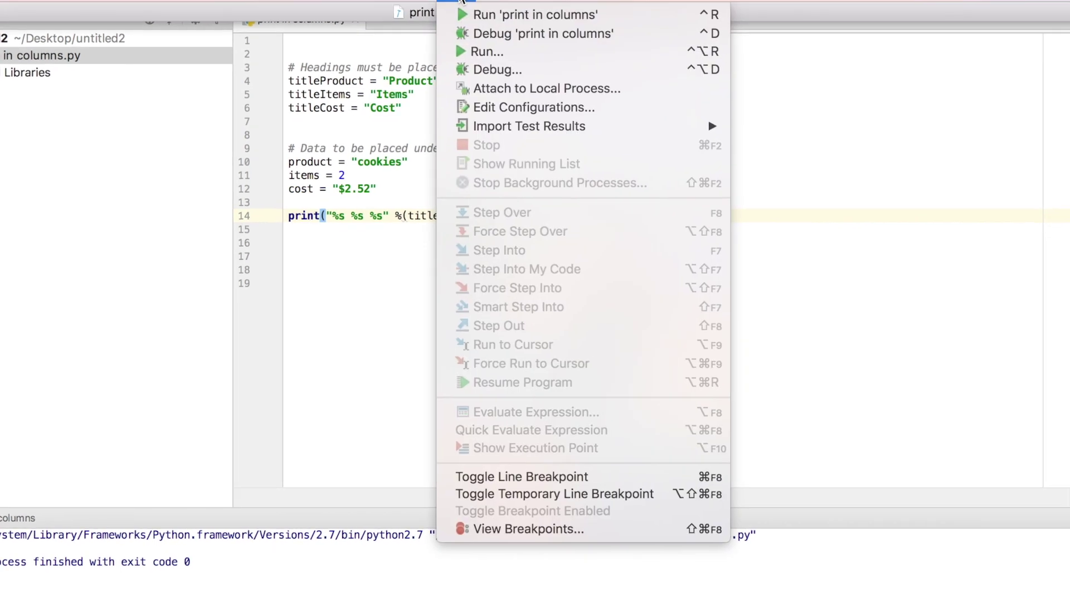
pyautogui.click(460, 24)
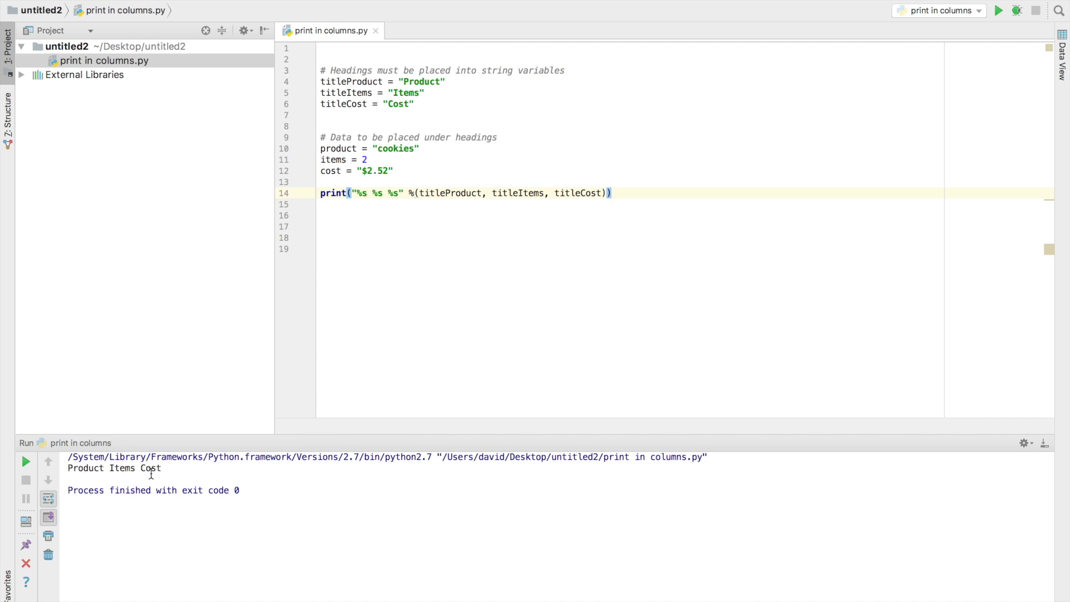
pyautogui.moveTo(134, 468); pyautogui.dragTo(143, 465)
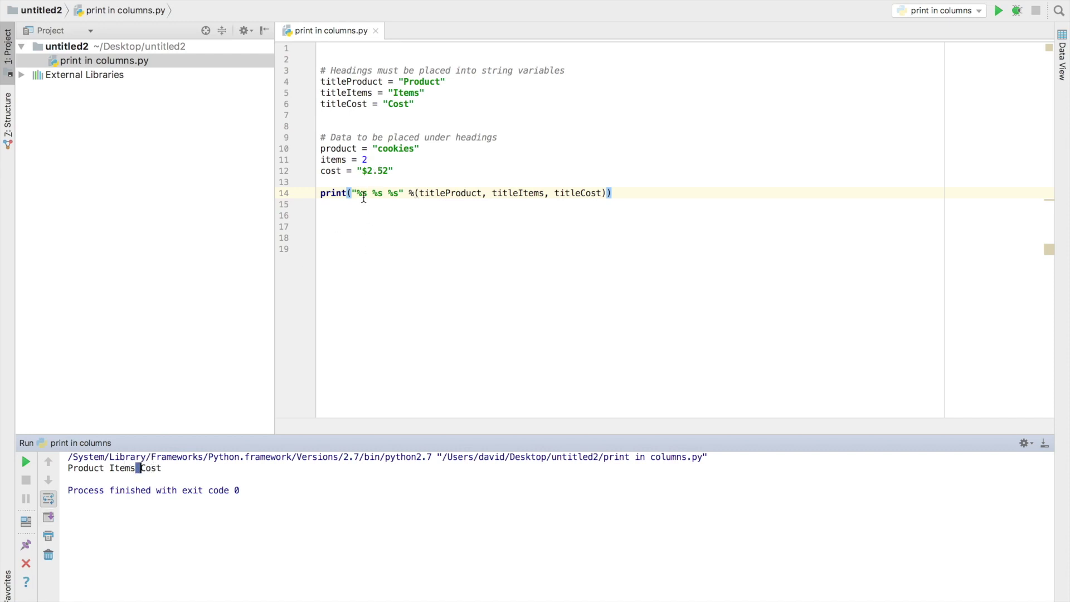
# - Change the first placeholder to %-15s and rerun 'print in columns' to see Product padded
pyautogui.click(362, 193)
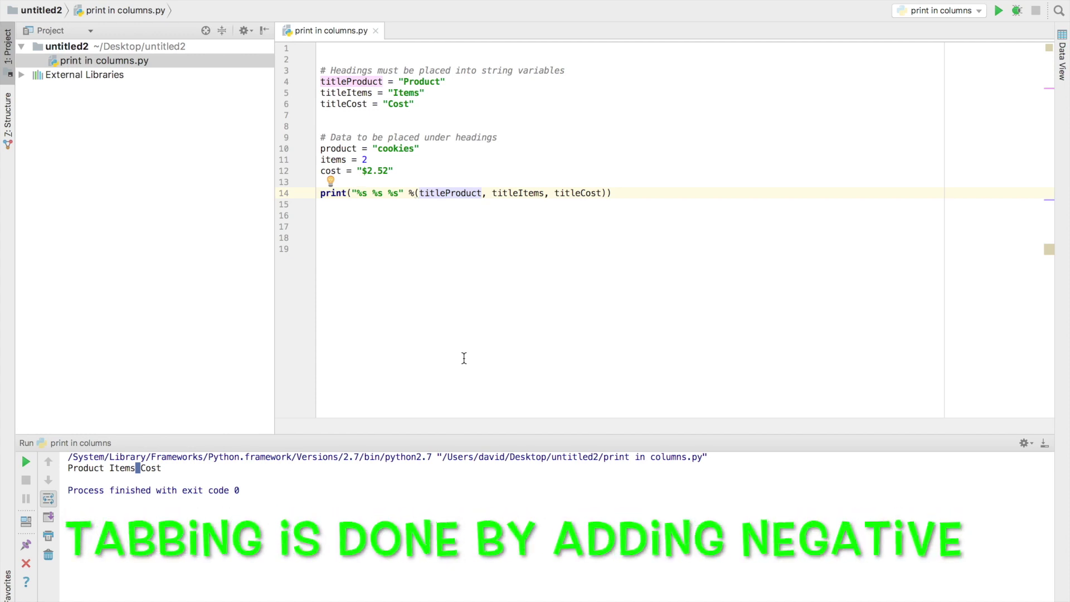
pyautogui.write('-15')
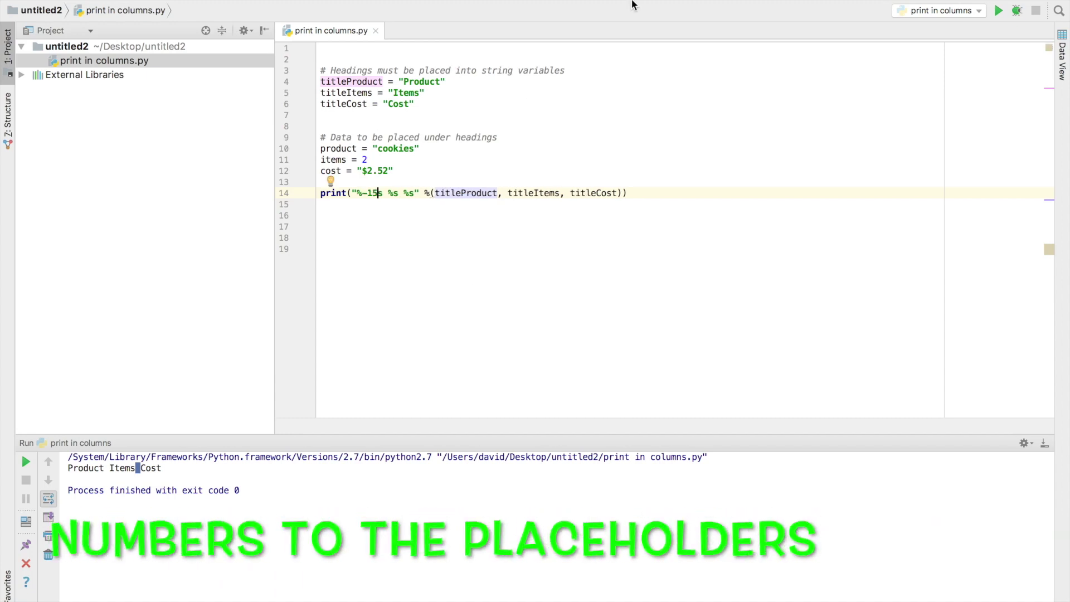
pyautogui.moveTo(587, 5)
pyautogui.click(460, 8)
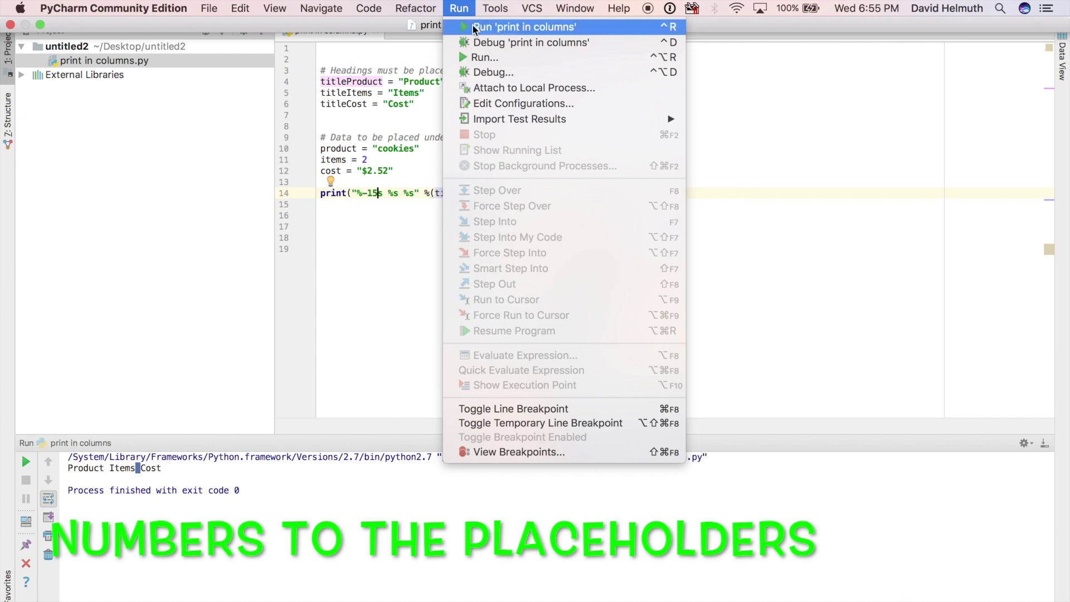
pyautogui.click(473, 25)
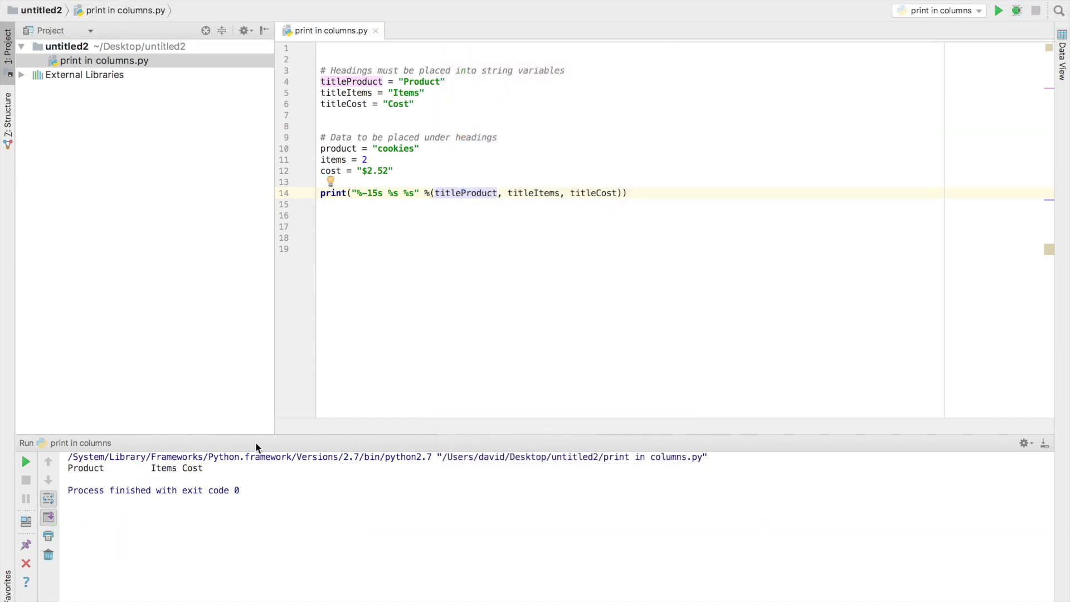
pyautogui.click(73, 470)
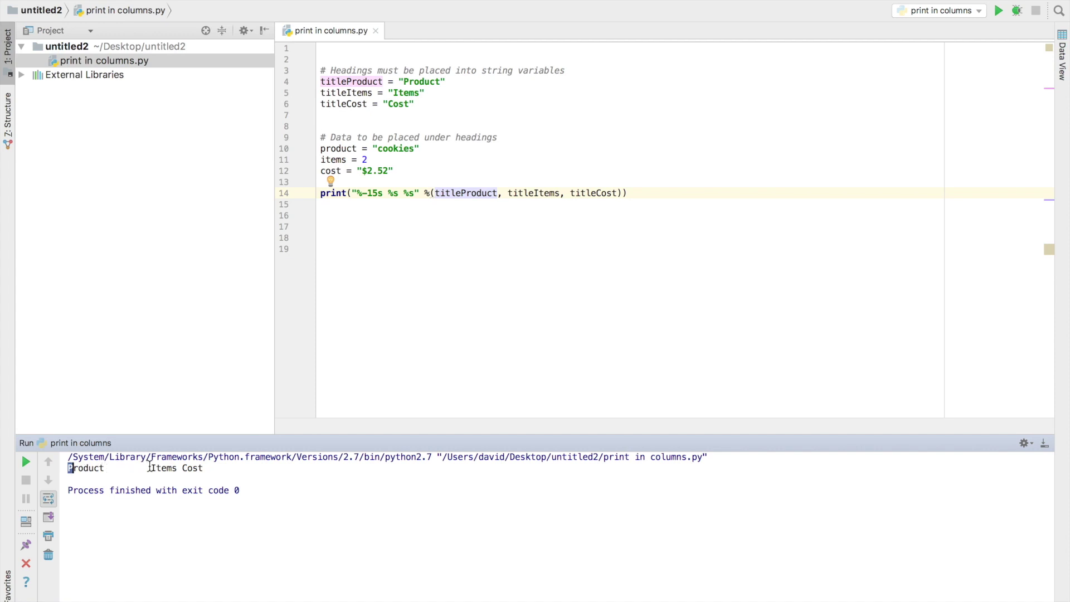
pyautogui.click(414, 227)
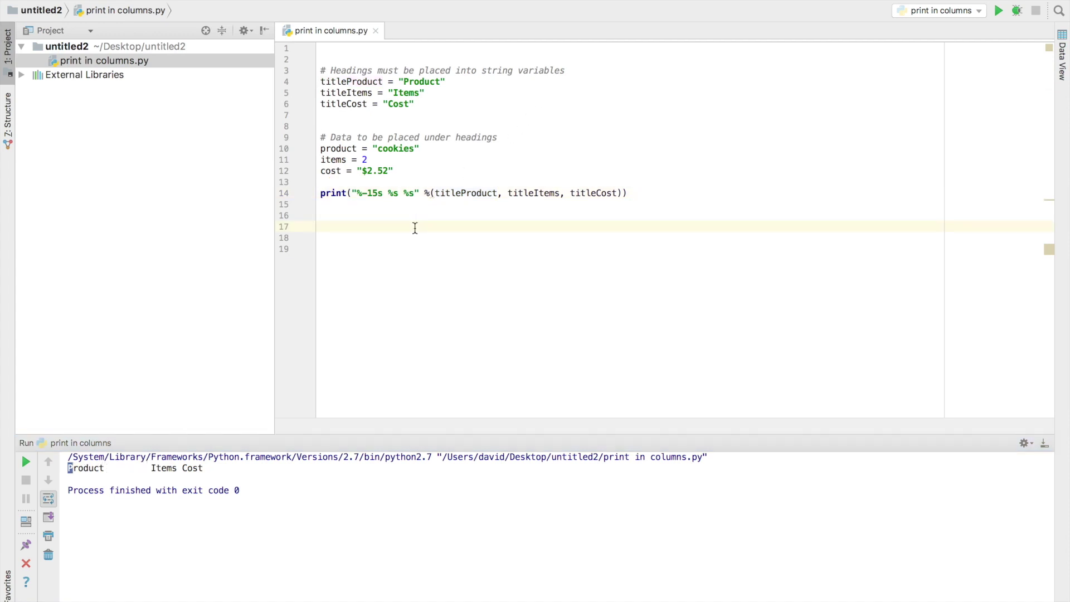
pyautogui.click(395, 193)
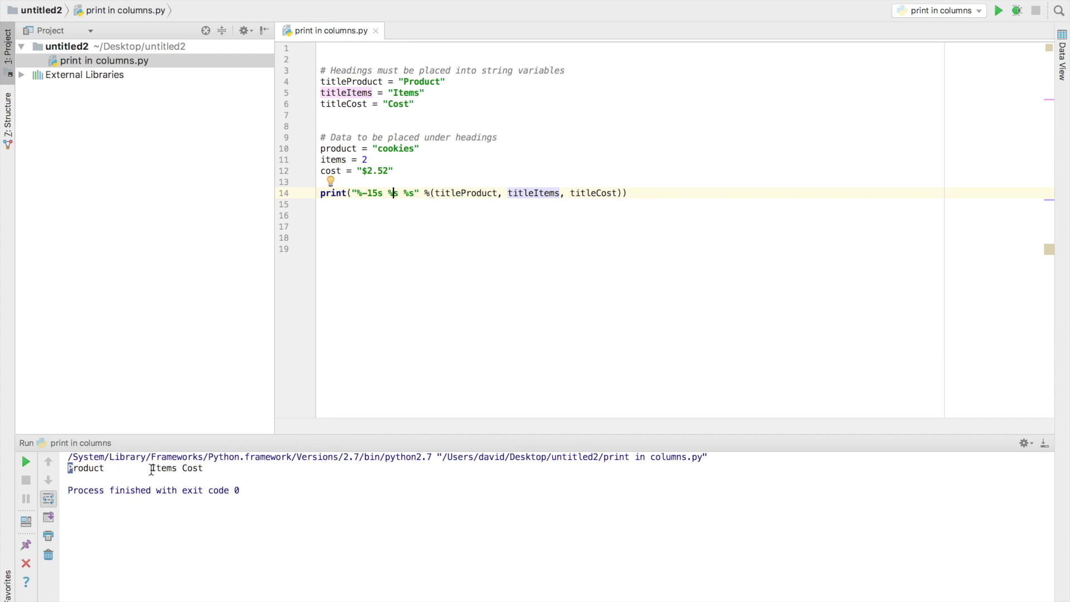
# - Change the second placeholder to %-15s and rerun, checking where Items and Cost now start
pyautogui.click(152, 469)
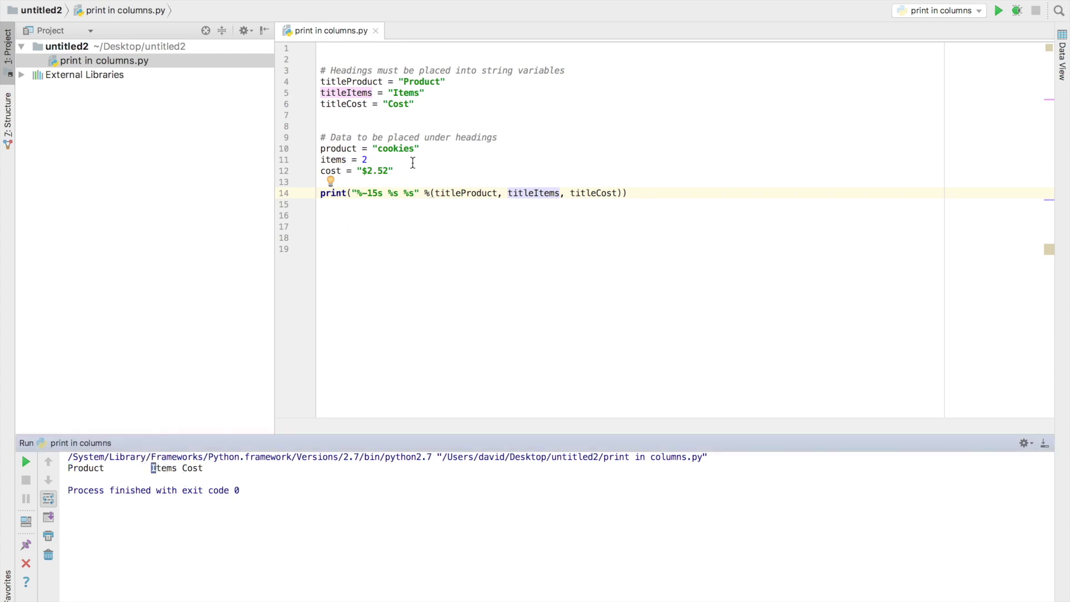
pyautogui.click(393, 192)
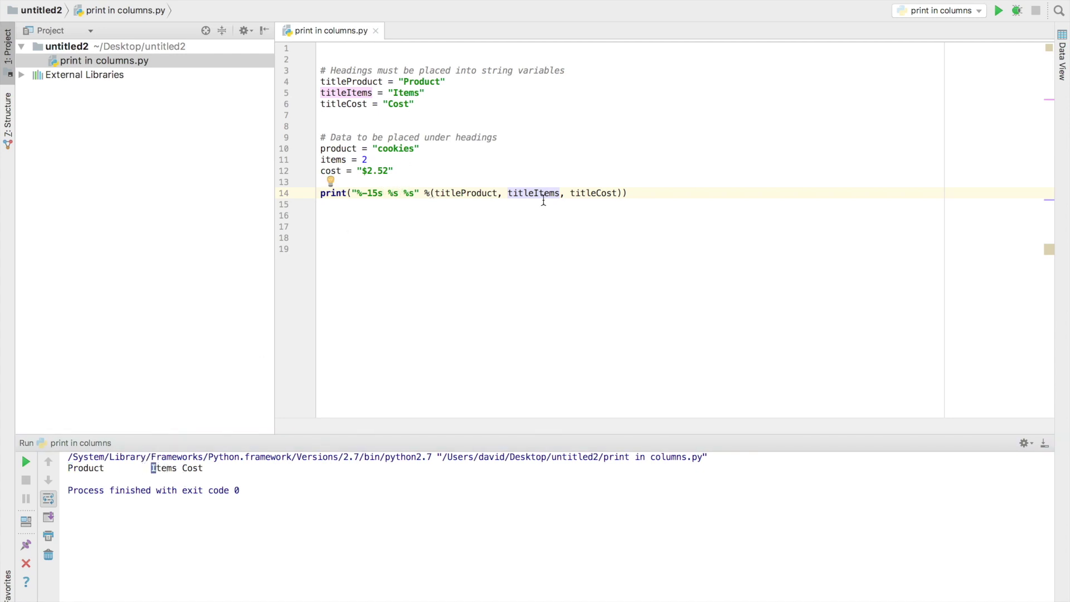
pyautogui.write('-15')
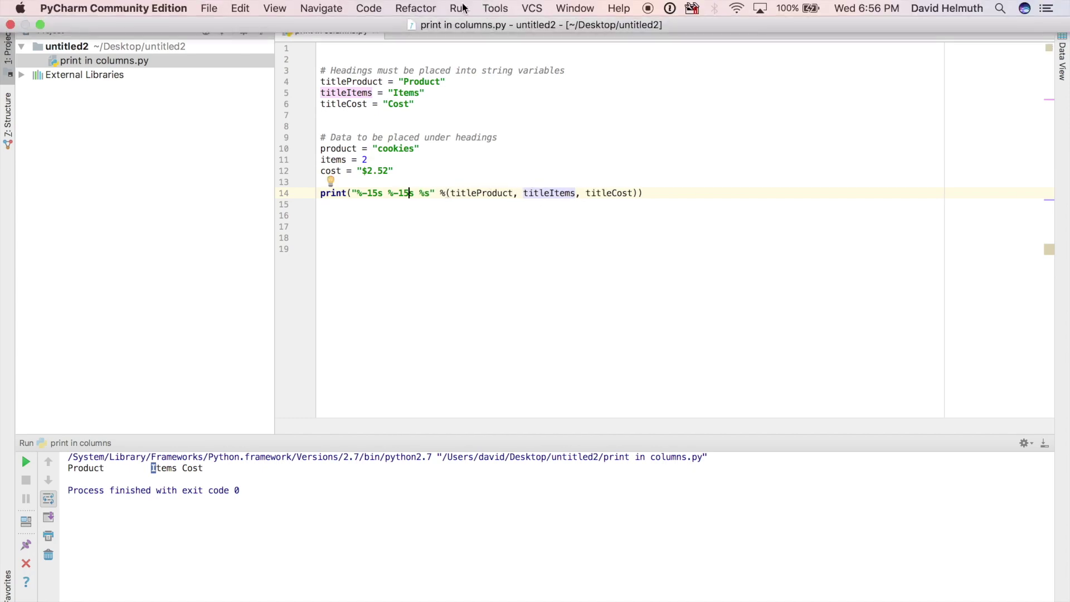
pyautogui.click(459, 8)
pyautogui.click(465, 28)
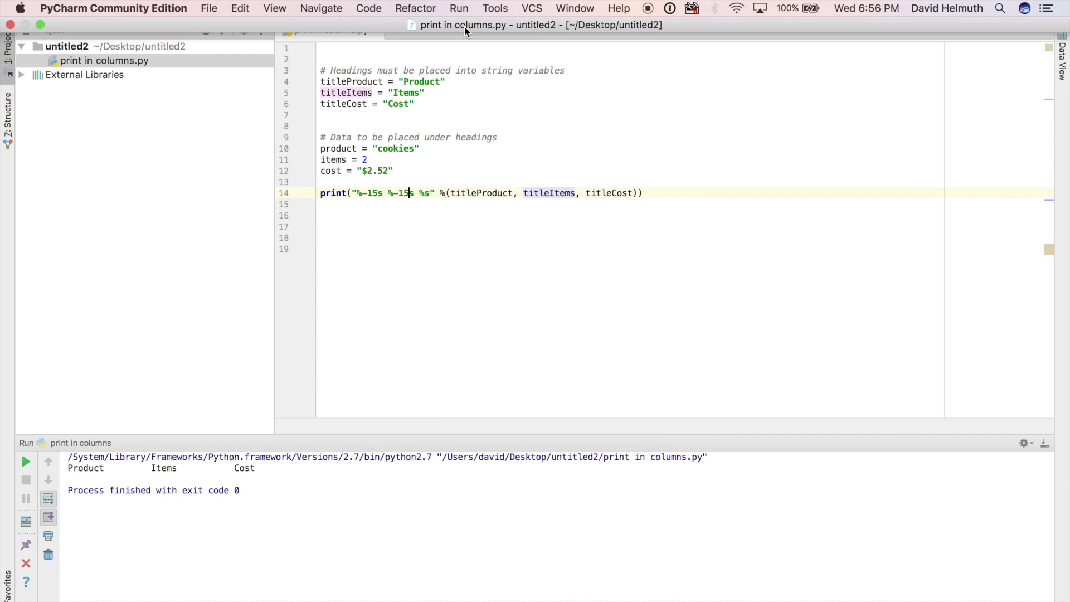
pyautogui.click(288, 471)
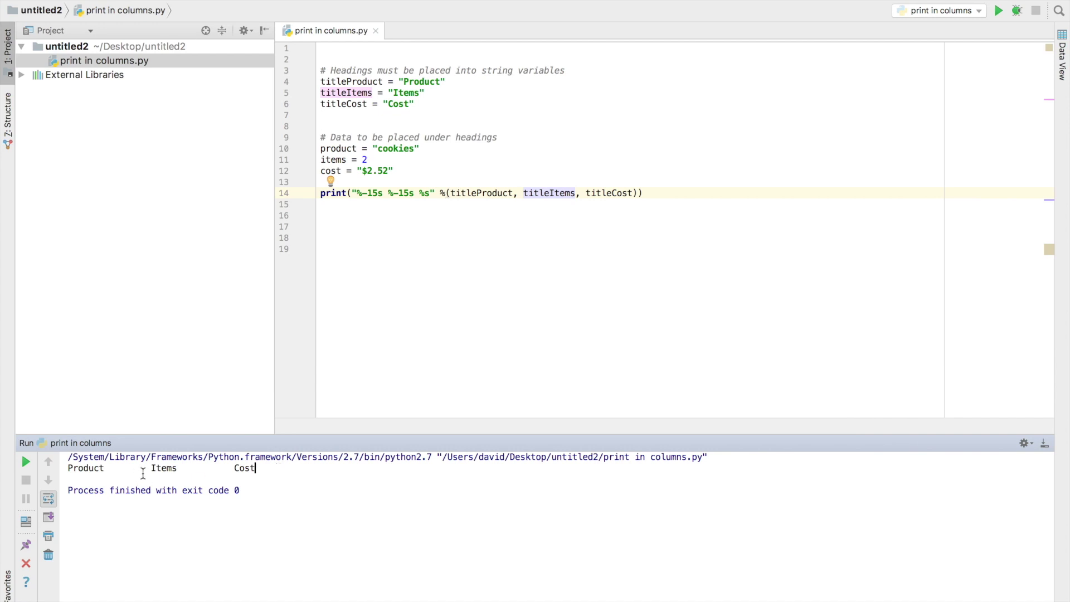
# - Lengthen the Items heading to 'Itemstttttt' while comparing Items and Cost in the output
pyautogui.click(153, 468)
pyautogui.moveTo(152, 467); pyautogui.dragTo(178, 470)
pyautogui.click(420, 94)
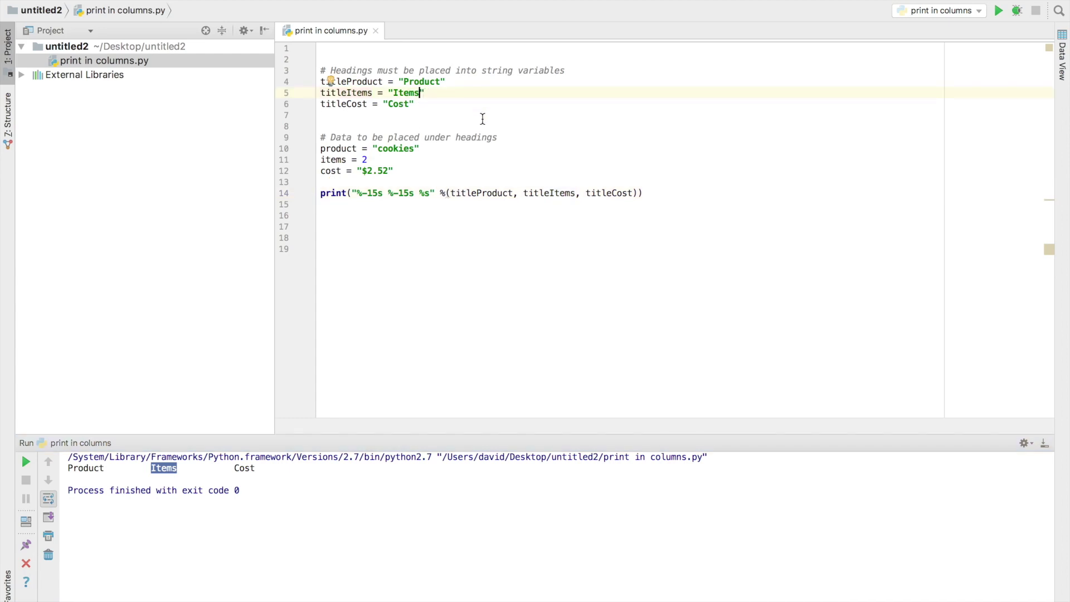
pyautogui.write('tttttt')
pyautogui.moveTo(233, 469); pyautogui.dragTo(255, 470)
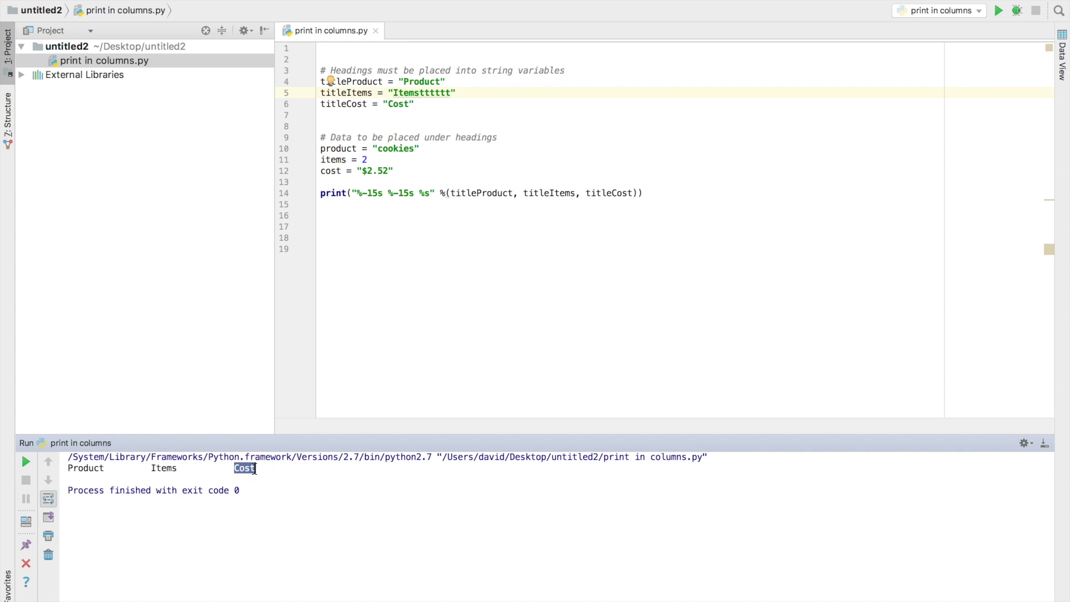
# - Debug and then run 'print in columns' to view the Itemstttttt output
pyautogui.moveTo(459, 4)
pyautogui.click(454, 11)
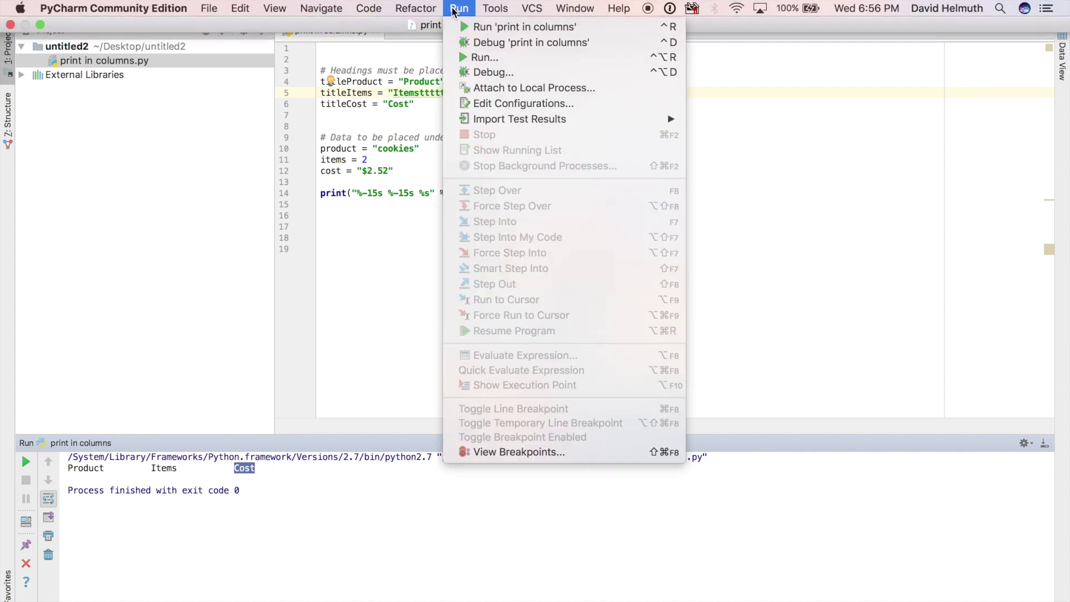
pyautogui.click(466, 72)
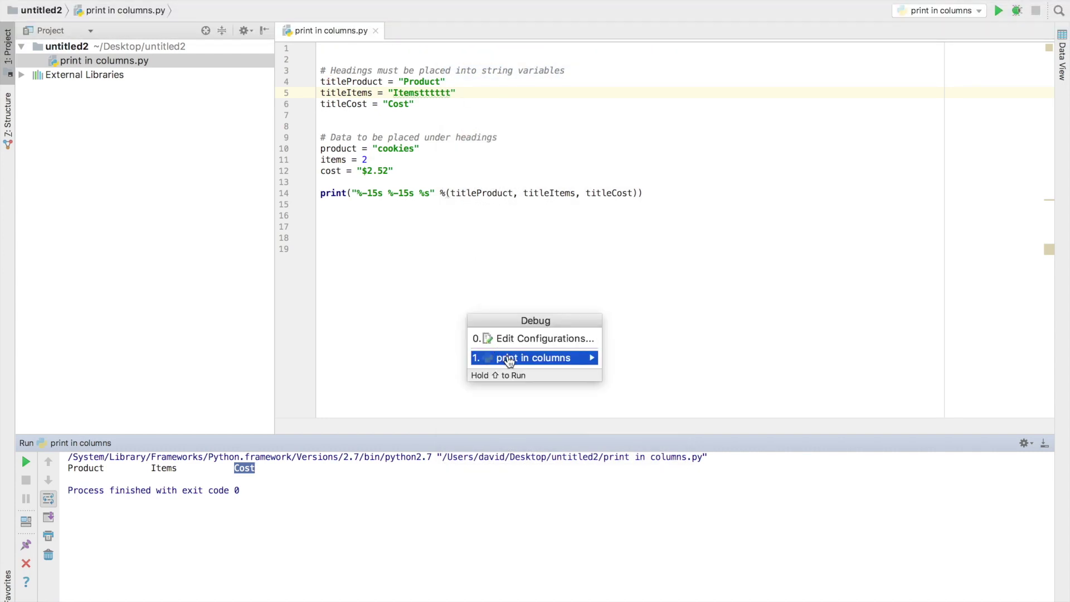
pyautogui.click(508, 359)
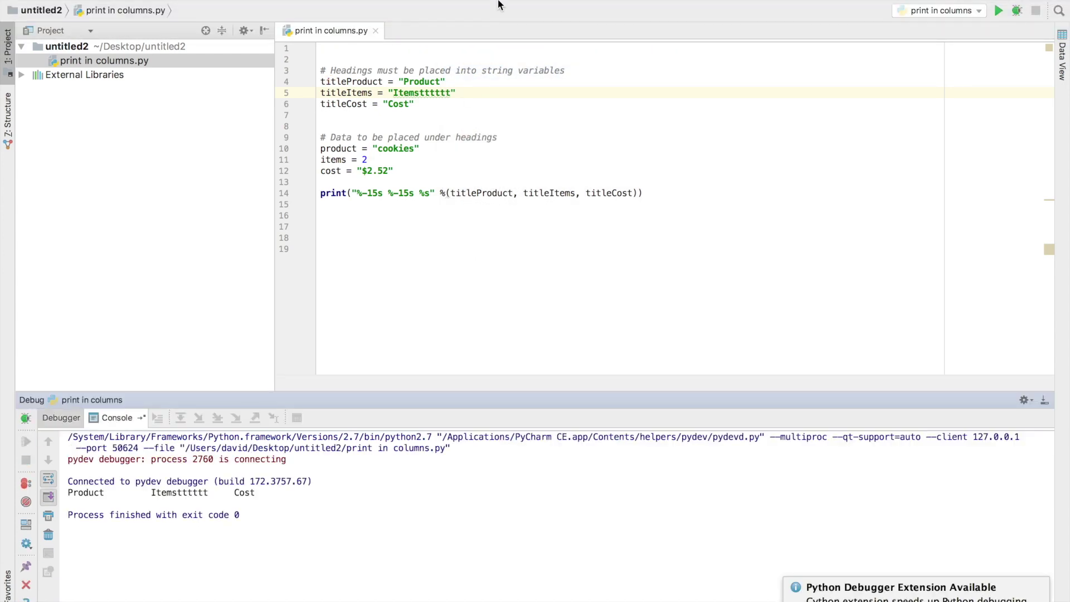
pyautogui.click(460, 10)
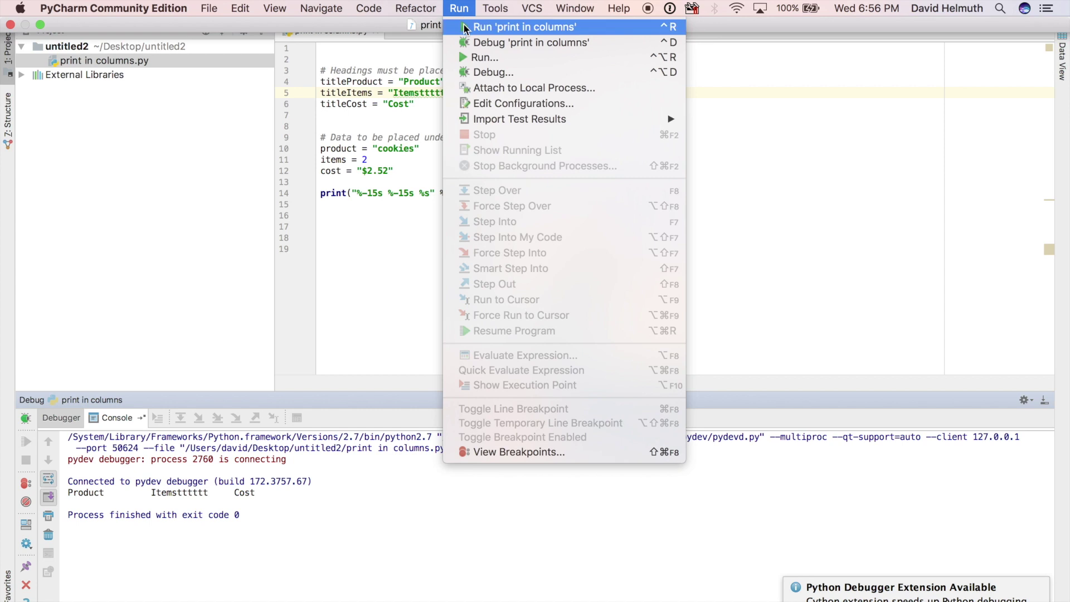
pyautogui.click(464, 25)
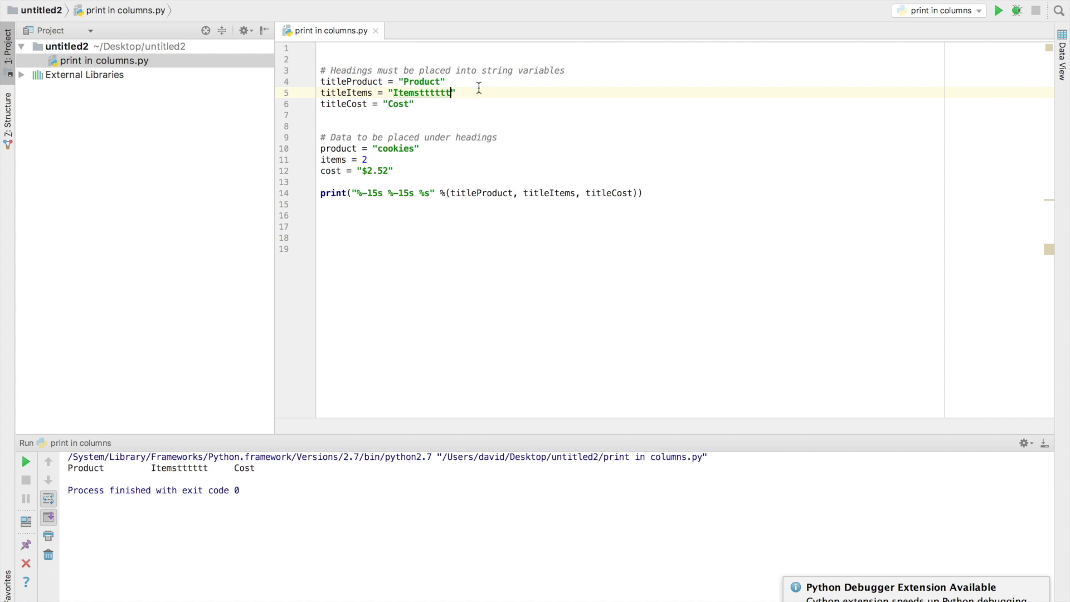
# - Restore the heading to 'Items', rerun, and start a new line after the headings print
pyautogui.press('BackSpace')
pyautogui.press('BackSpace')
pyautogui.press('BackSpace')
pyautogui.press('BackSpace')
pyautogui.press('BackSpace')
pyautogui.press('BackSpace')
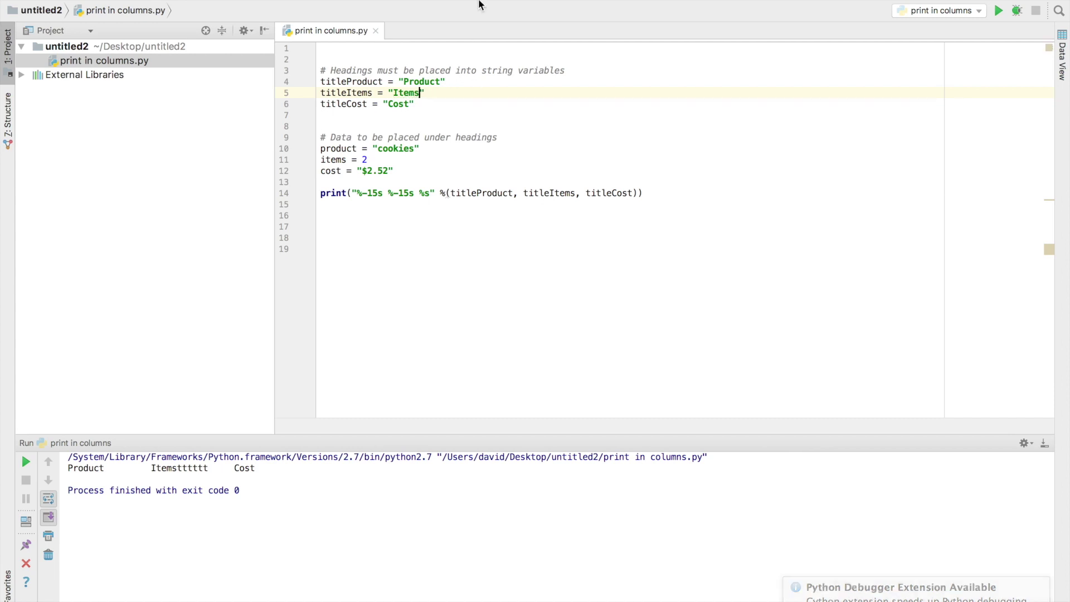
pyautogui.moveTo(478, 4)
pyautogui.click(456, 7)
pyautogui.click(469, 31)
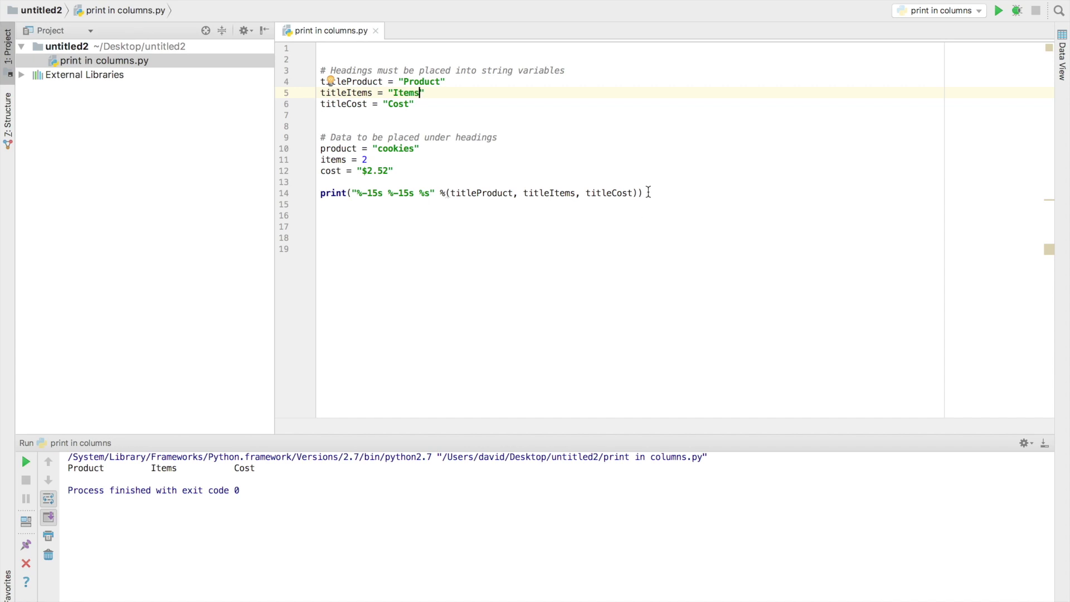
pyautogui.click(645, 192)
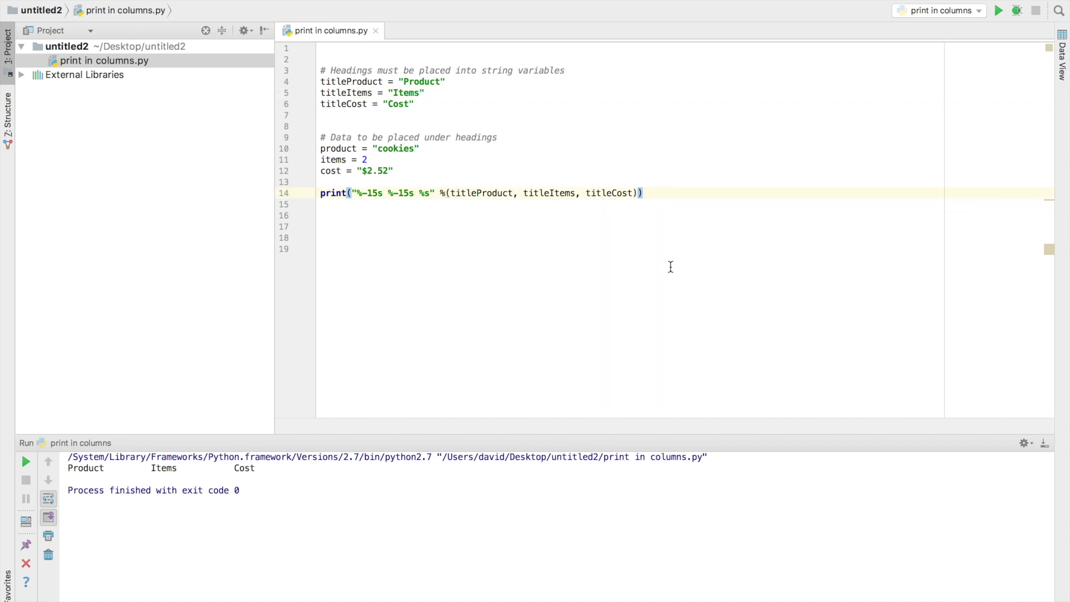
pyautogui.press('Return')
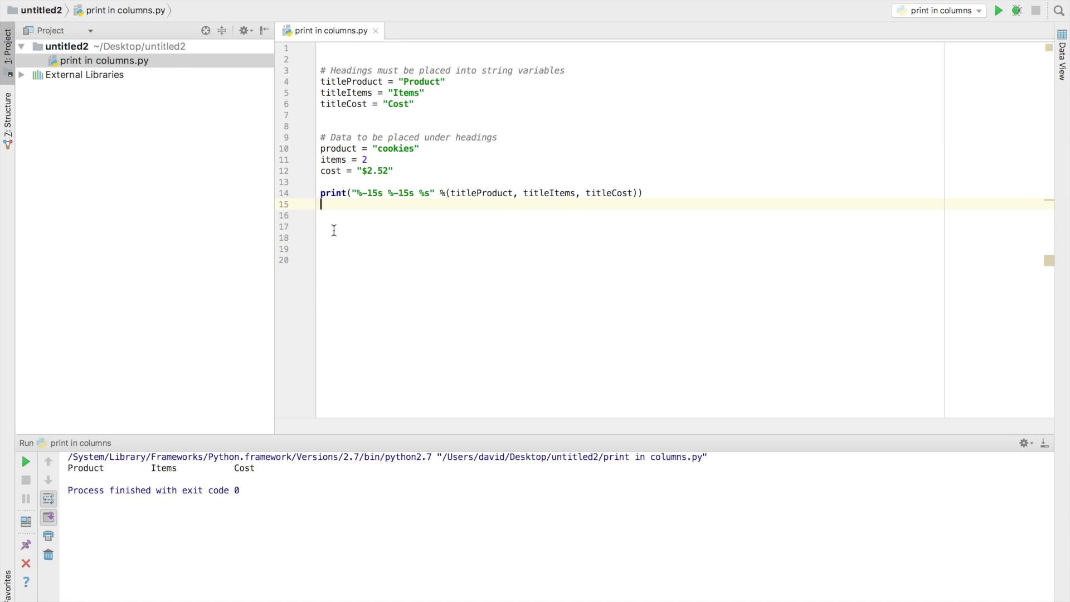
pyautogui.write('print("%s %d %s" %(product, items, cost))')
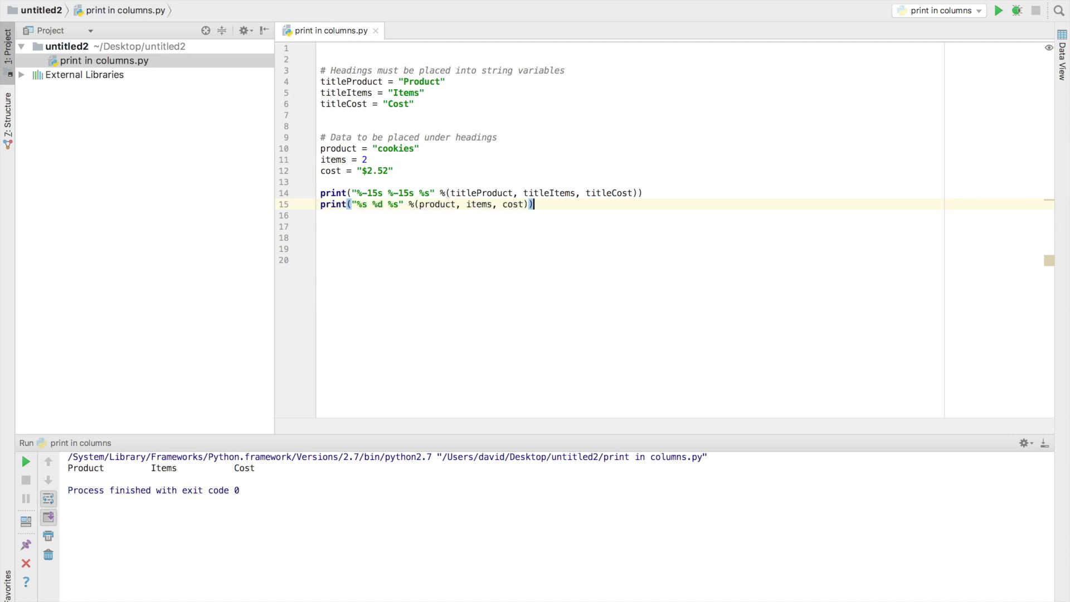
# - Add a second line: print("%-15s %-15d %s" %(product, items, cost))
pyautogui.click(472, 270)
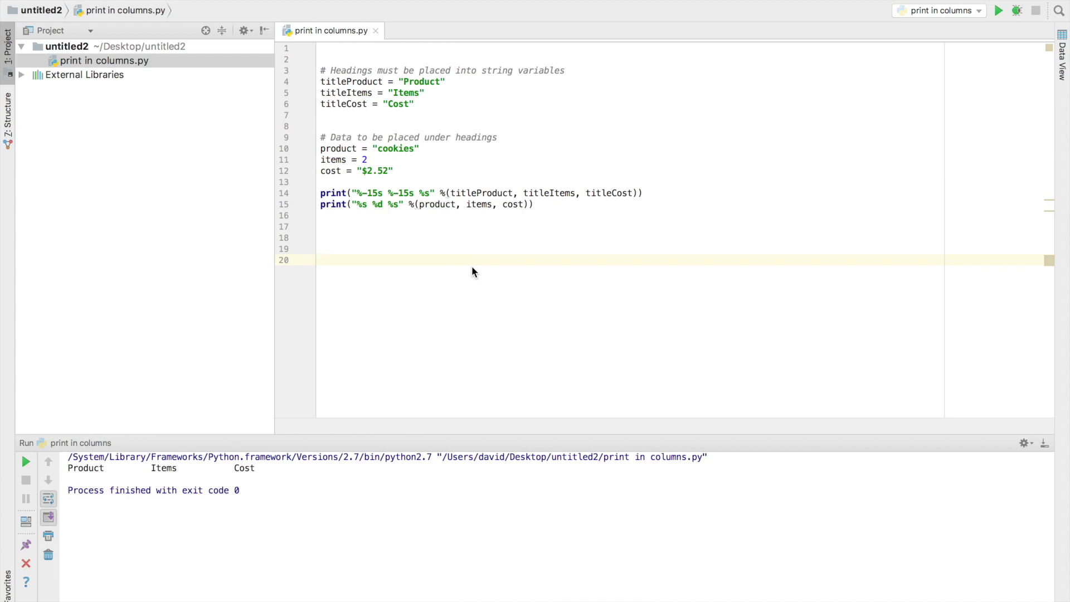
pyautogui.click(362, 207)
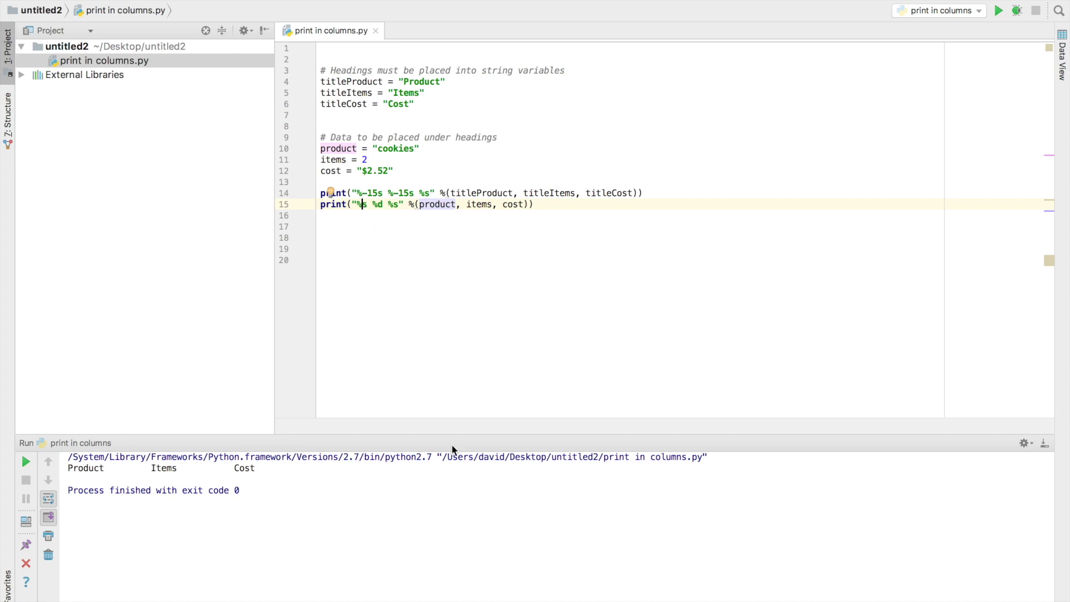
pyautogui.write('-')
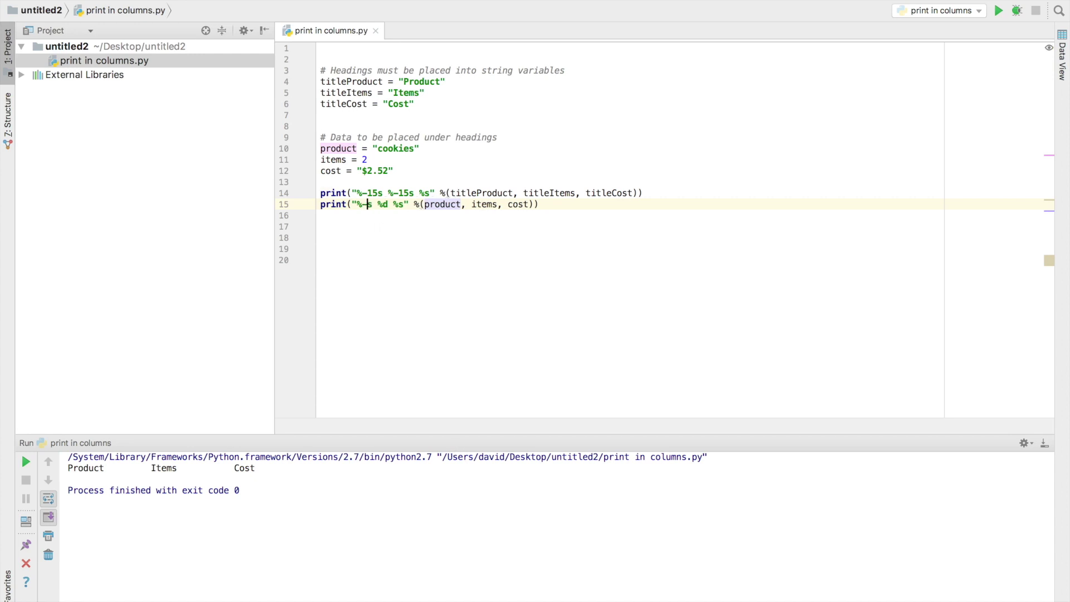
pyautogui.write('15')
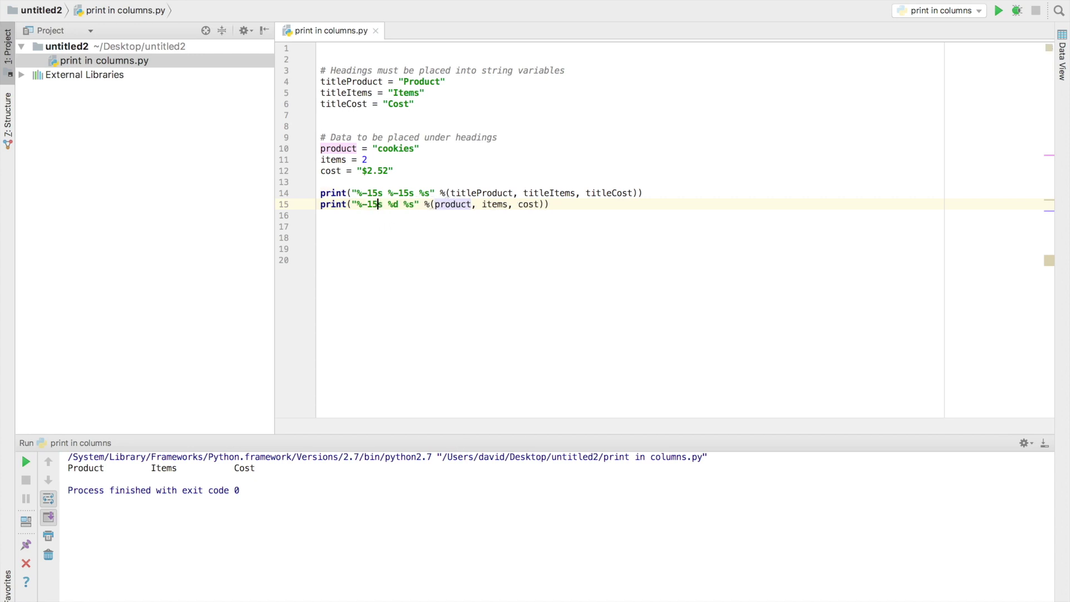
pyautogui.click(393, 205)
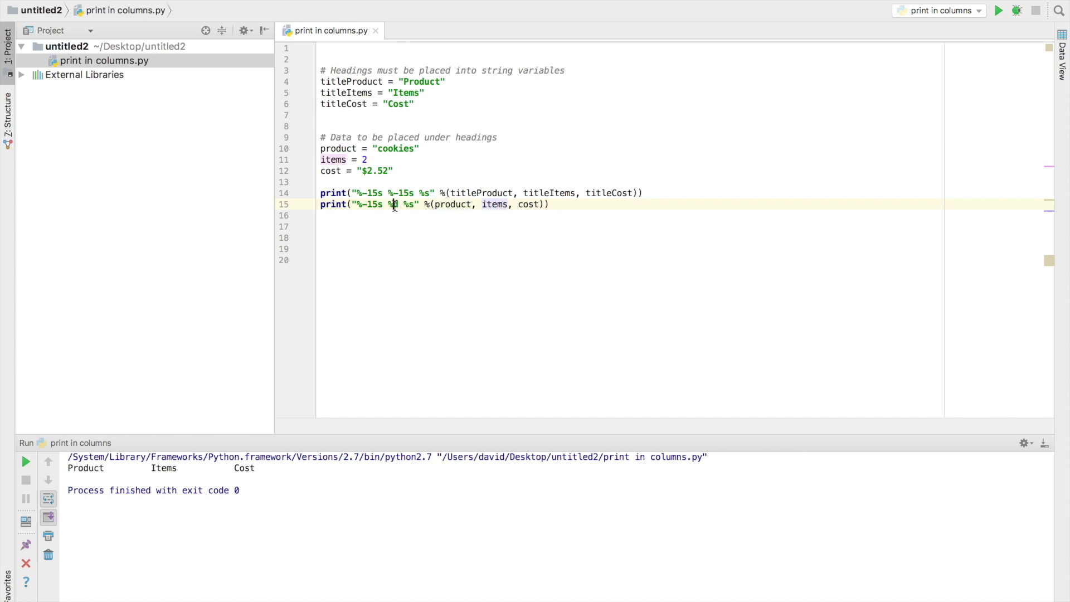
pyautogui.write('-1')
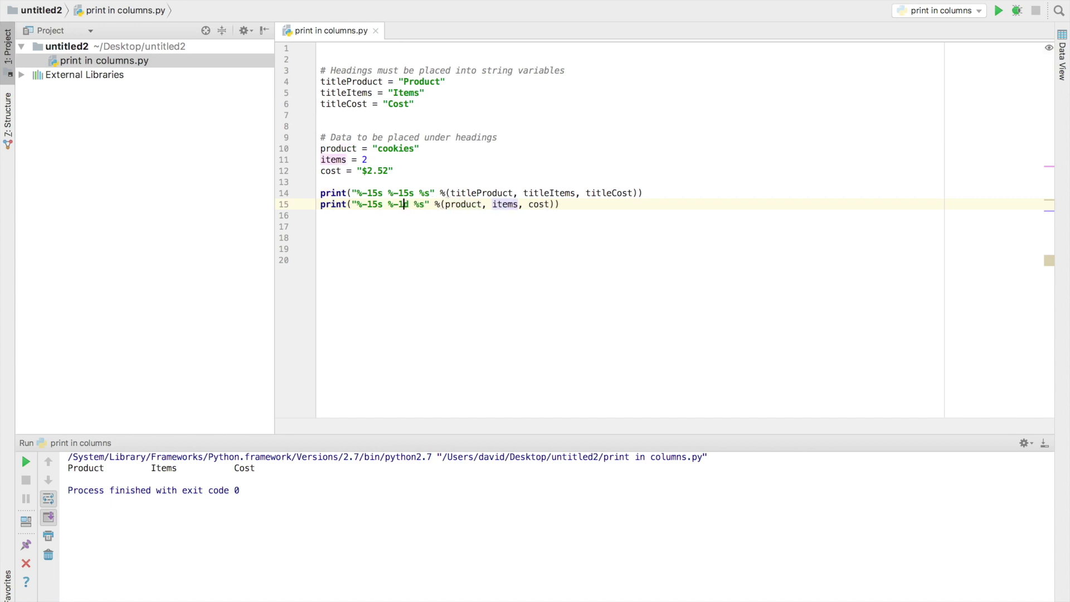
pyautogui.write('5')
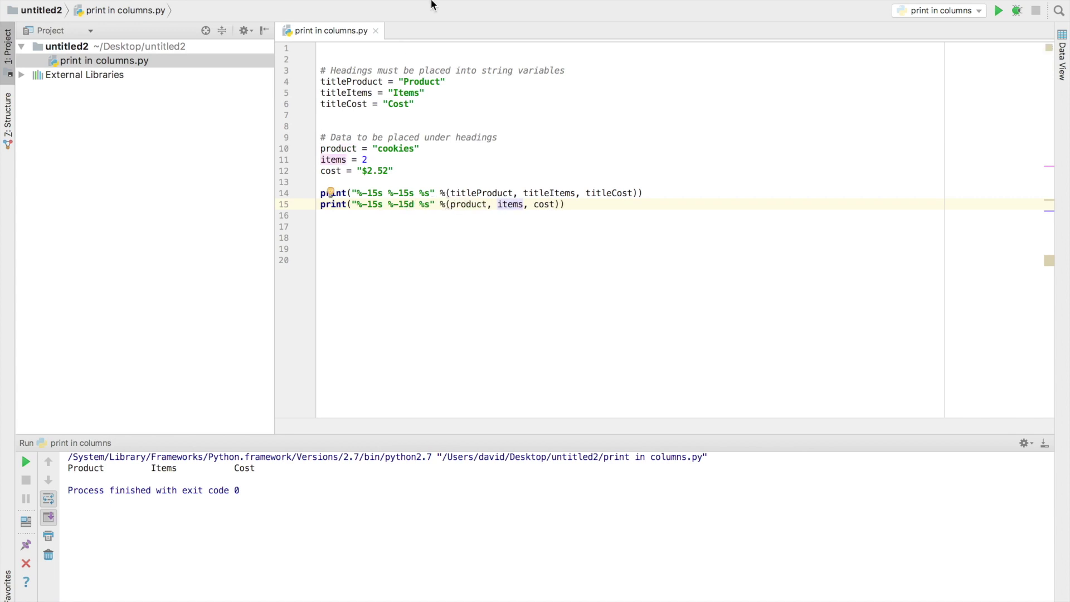
pyautogui.click(459, 8)
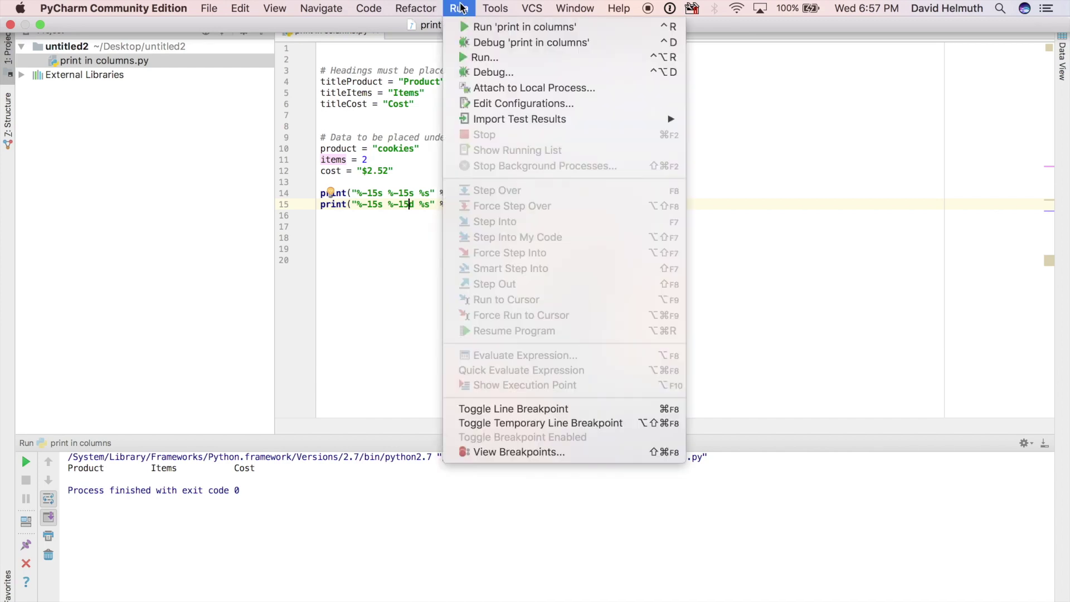
# - Run 'print in columns' so cookies, 2 and $2.52 appear beneath the headings
pyautogui.click(468, 57)
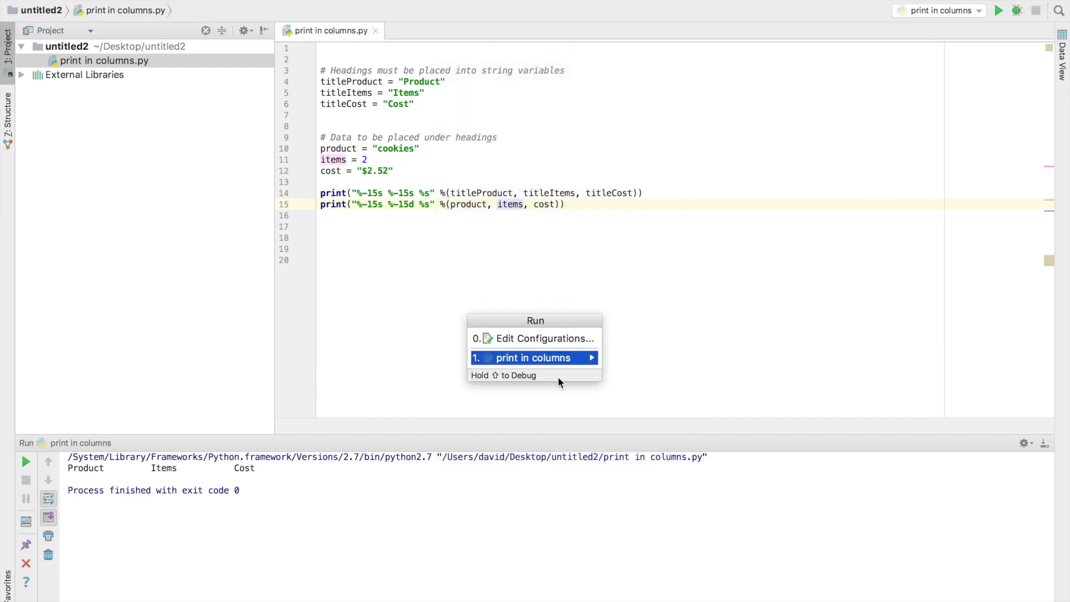
pyautogui.click(549, 360)
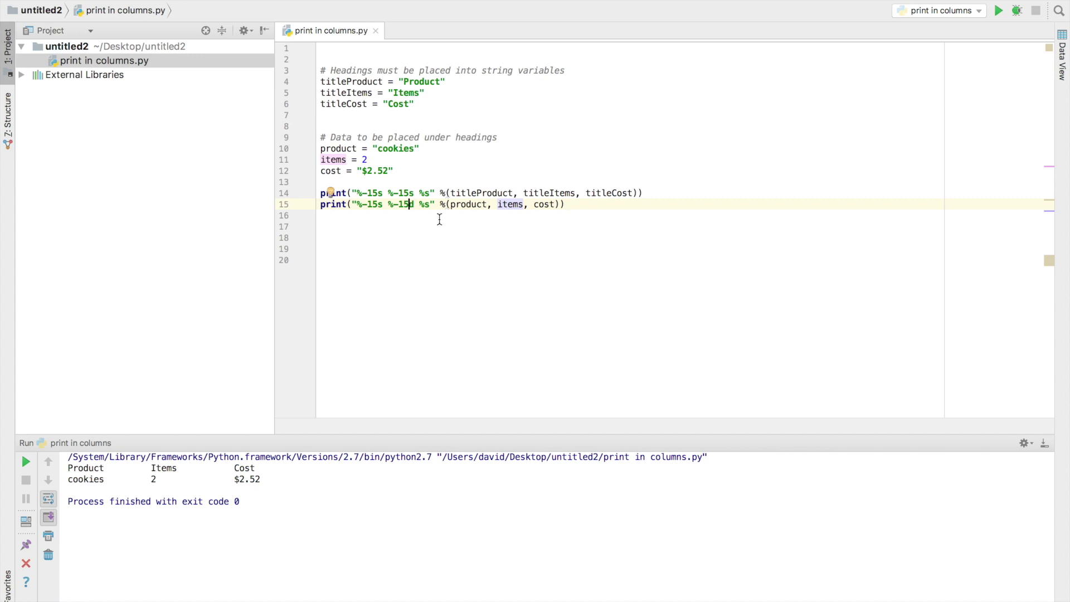
pyautogui.click(369, 160)
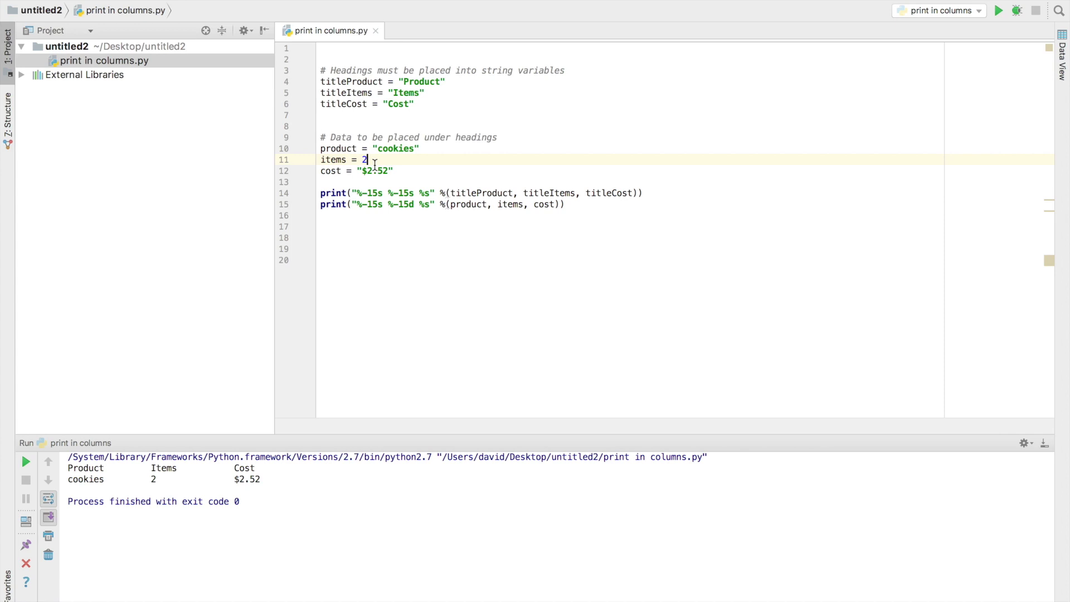
pyautogui.write('2222222')
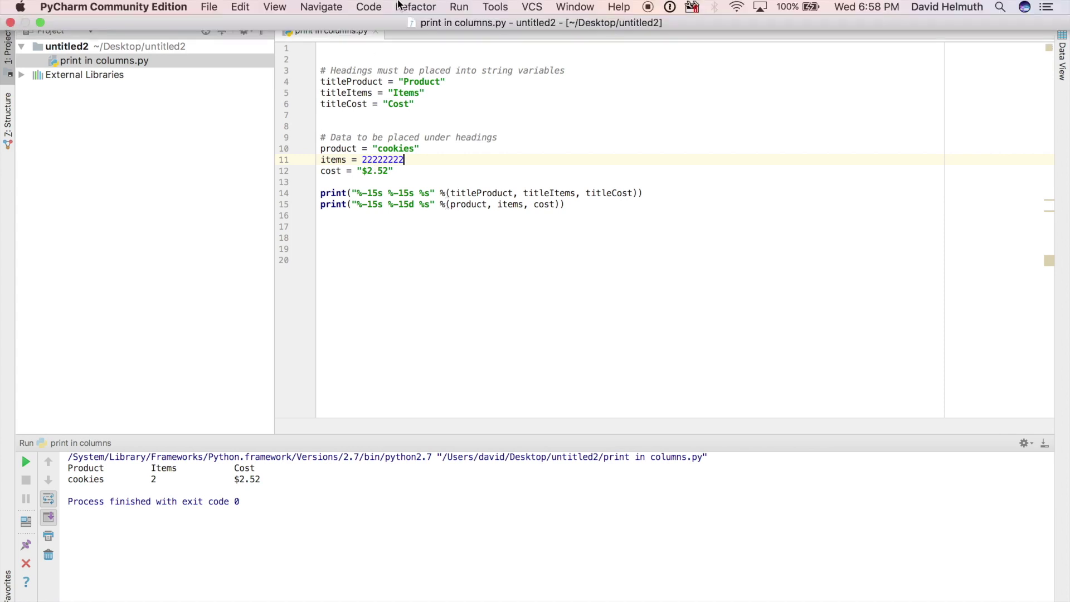
# - Set items = 22222222 and rerun, confirming $2.52 stays in the Cost column
pyautogui.click(459, 7)
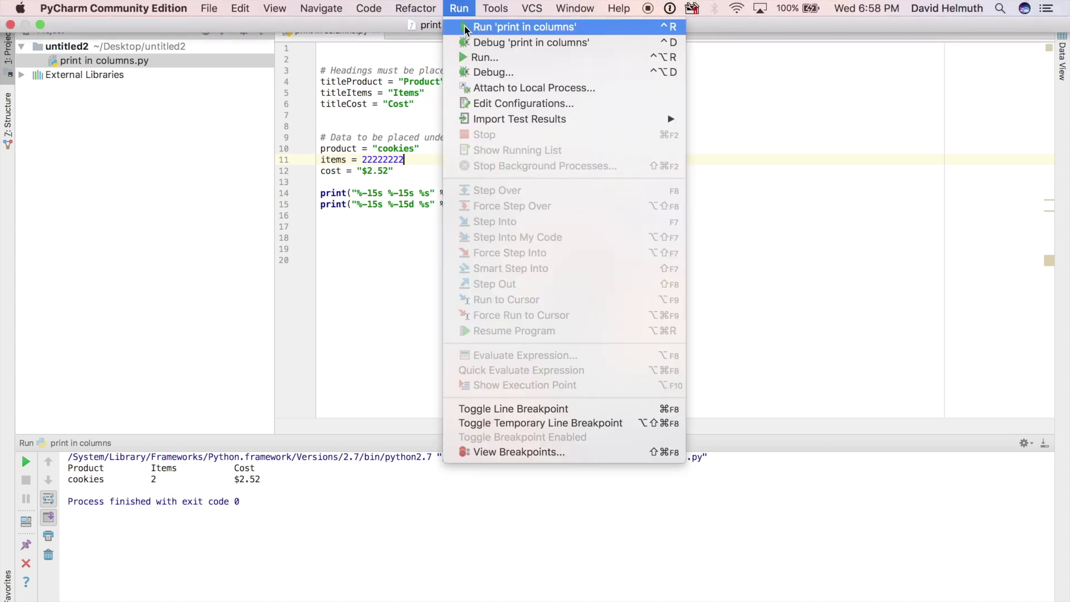
pyautogui.click(466, 27)
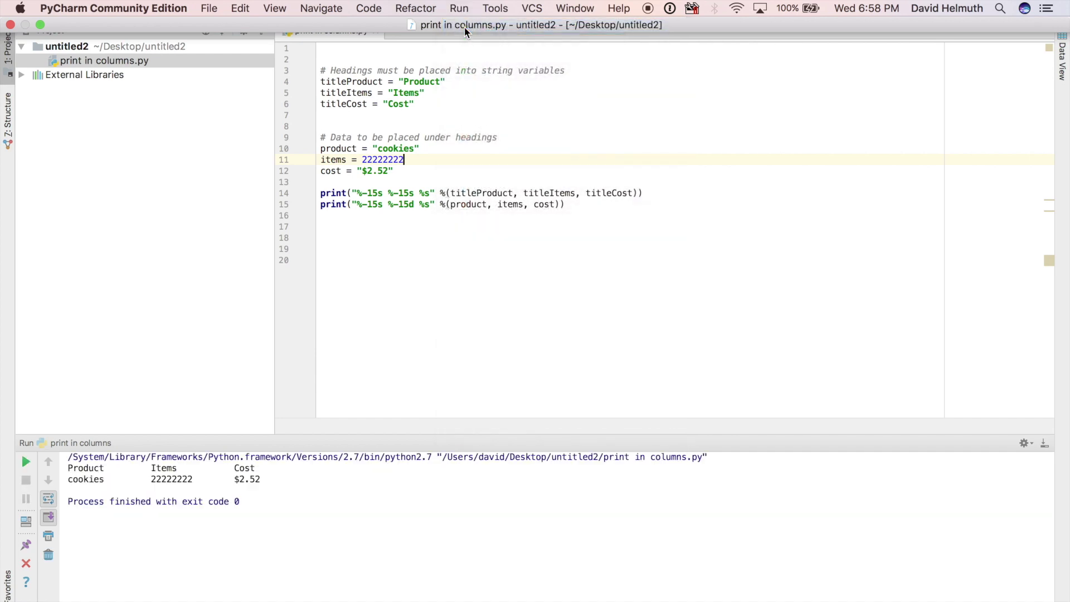